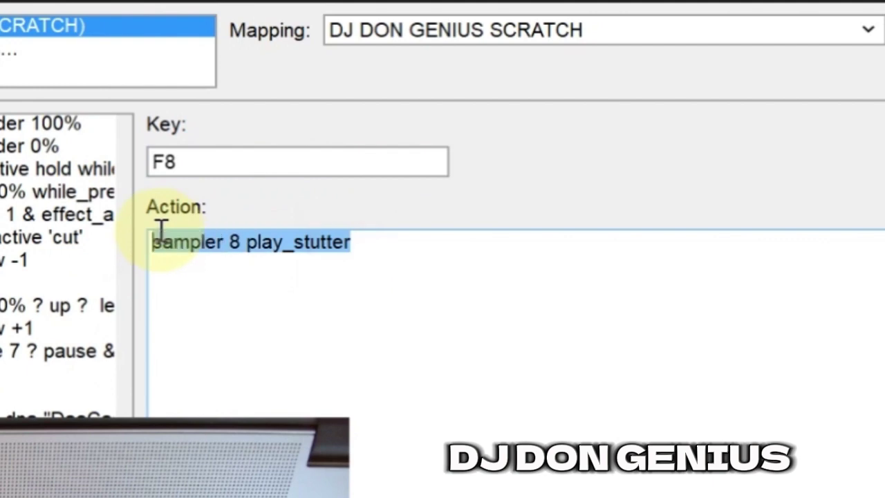
- Examine the action assigned to the F8 key, highlighting the sampler number and the play_stutter command
left_click(210, 237)
left_click(237, 246)
key("ctrl+a")
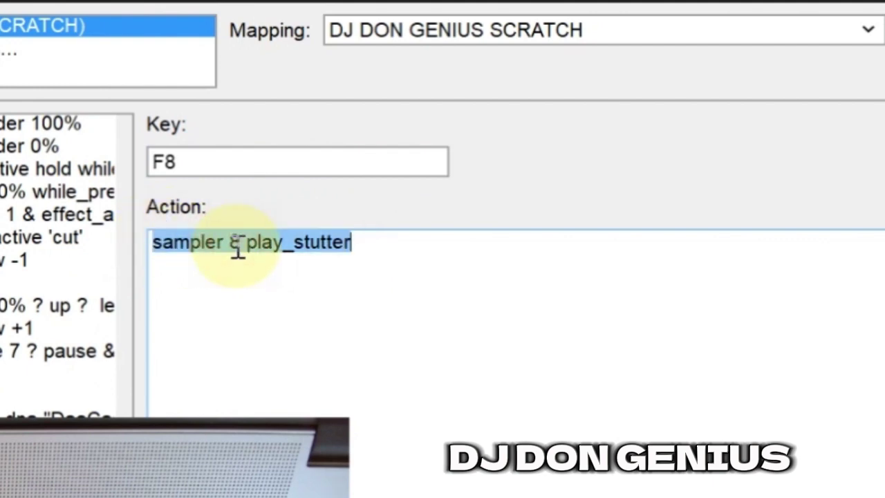
left_click(239, 247)
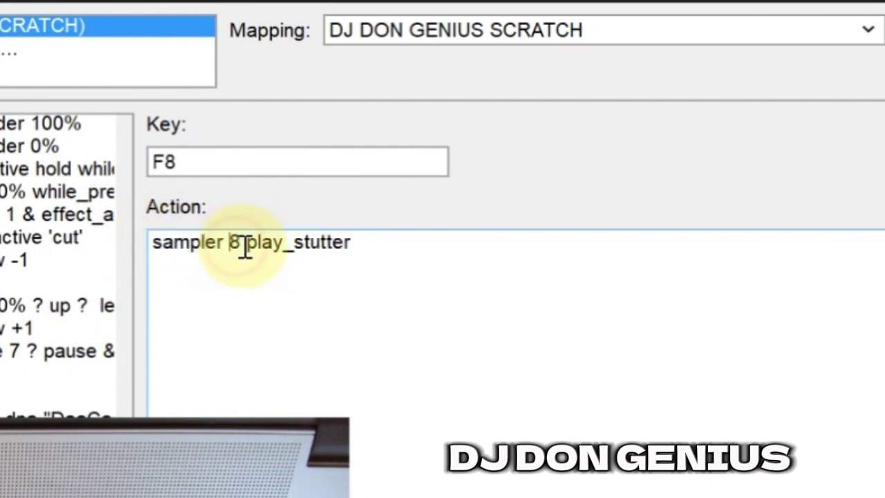
double_click(411, 247)
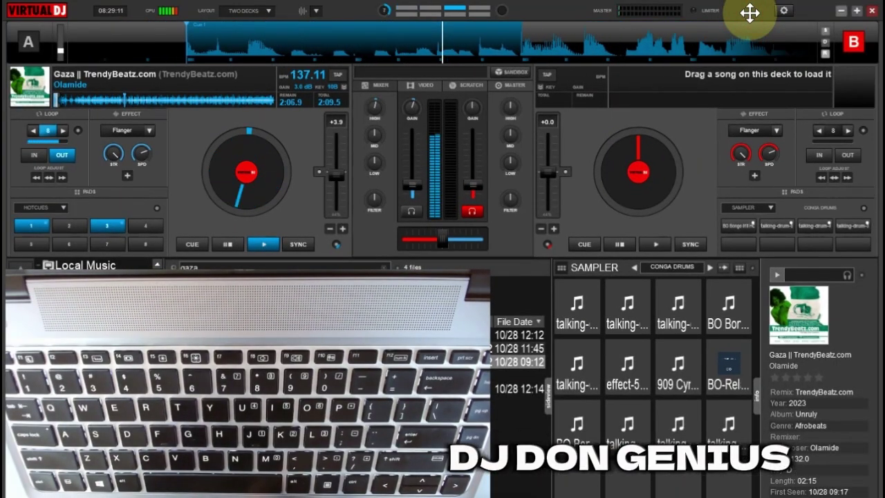
- Trigger the first sample of the third Conga Drums pad row through its keyboard mapping over the looping deck A track
key("F9")
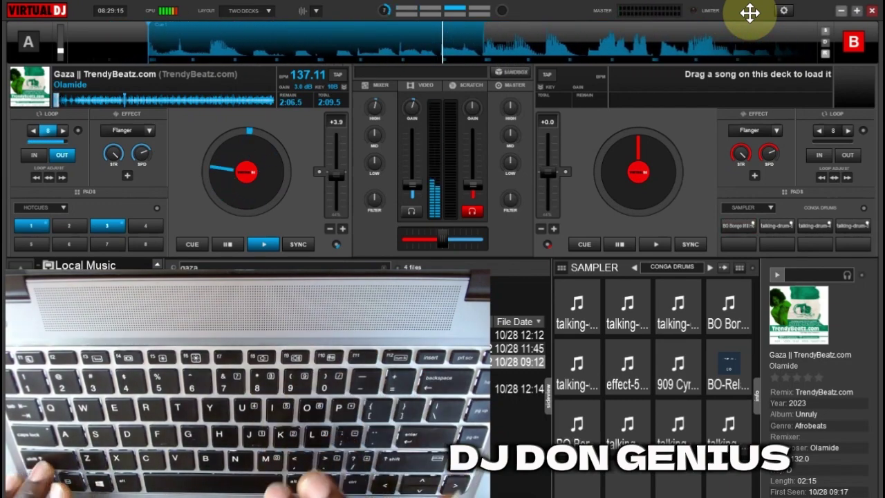
key("shift+F9")
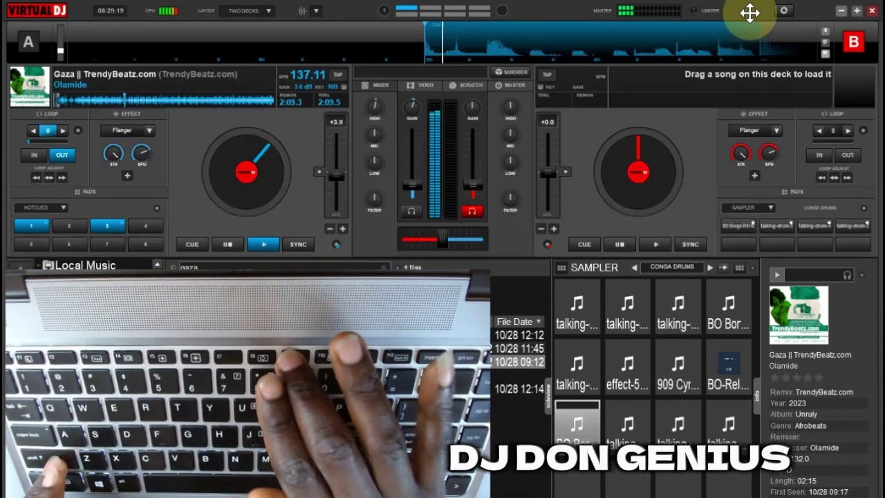
key("shift+F9")
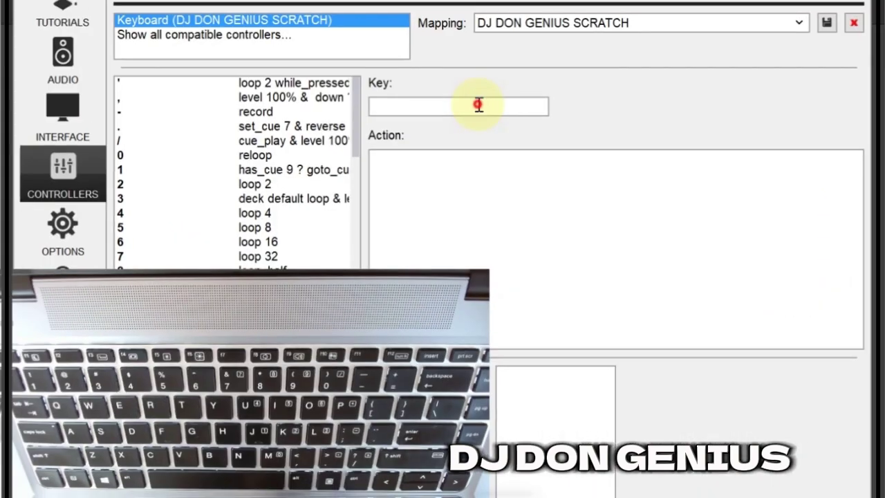
- Look up the SHIFT+F8 keyboard mapping in the controller settings and examine the play while_pressed part of its action
left_click(478, 105)
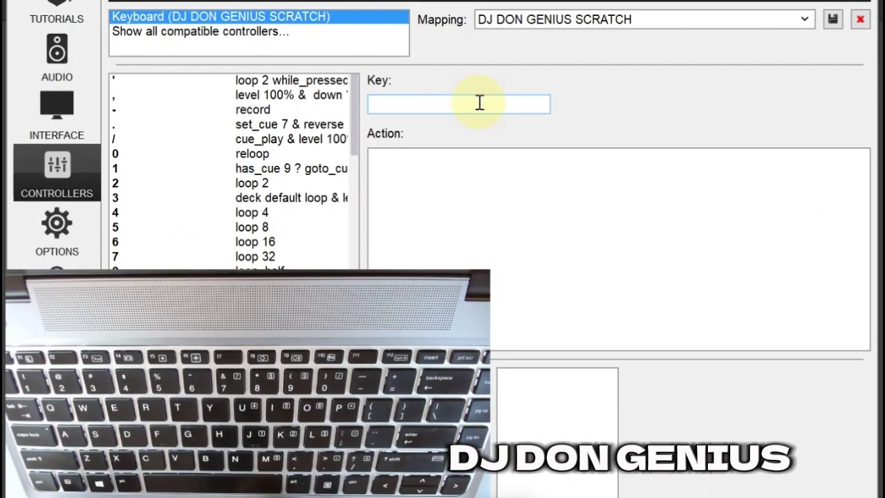
key("shift+F8")
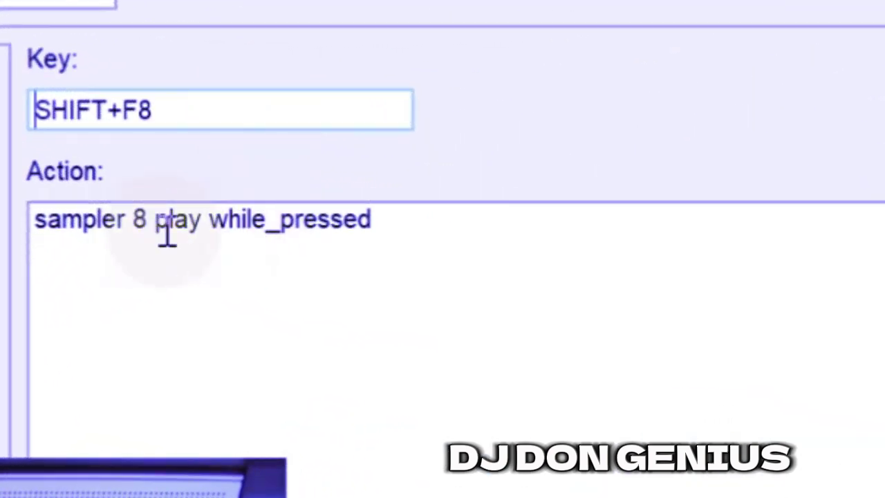
left_click_drag(205, 230, 411, 235)
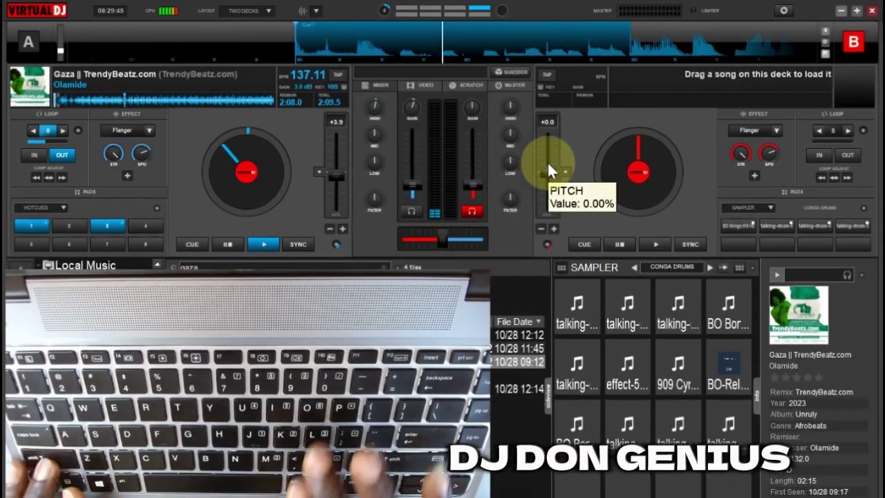
- Perform the bongo sample rhythmically from the keyboard over deck A's looping Gaza track
key("8")
key("8")
key("8")
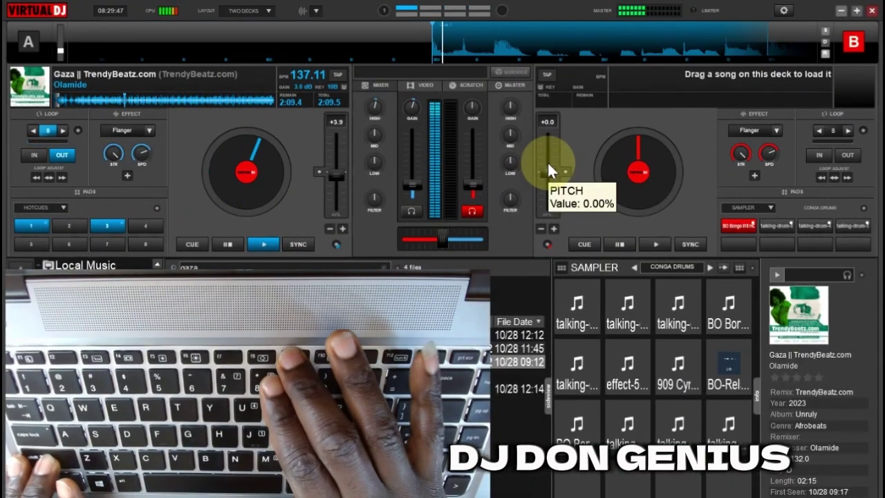
key("8")
key("8")
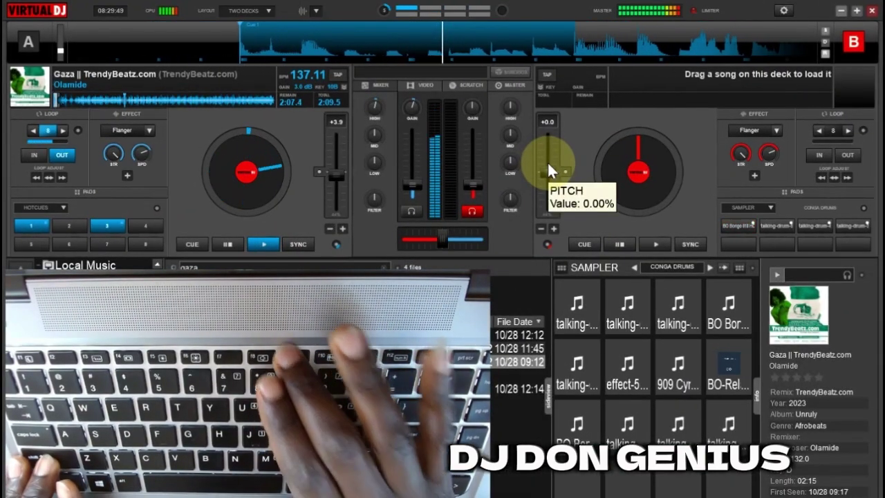
key("1")
key("1")
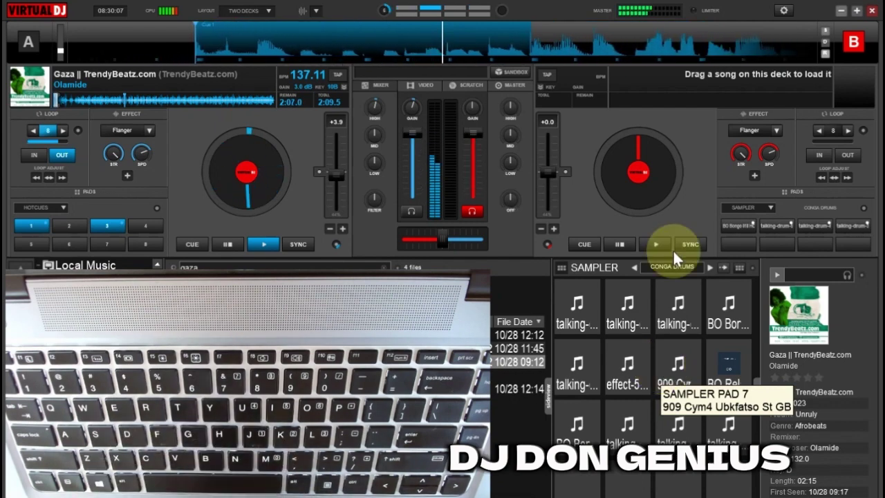
- Browse the sampler banks and switch from Conga Drums to the Instruments bank
left_click(710, 267)
left_click(710, 267)
left_click(710, 266)
left_click(710, 266)
left_click(634, 266)
left_click(636, 267)
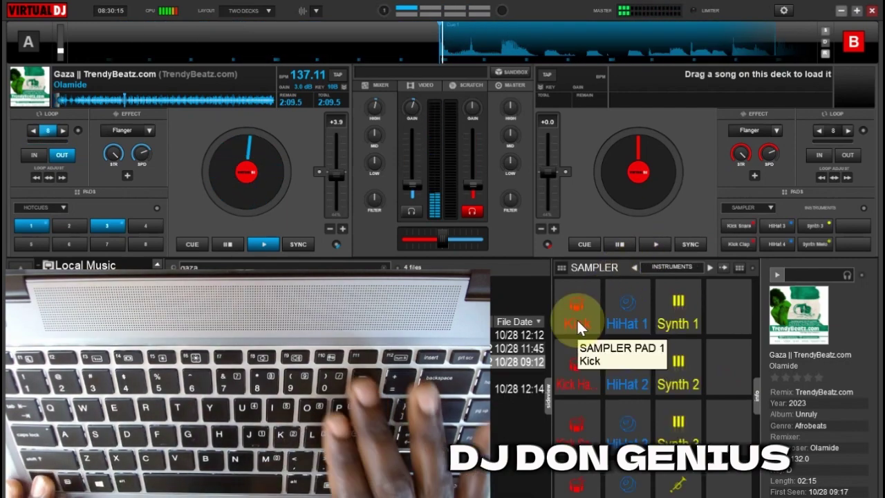
- Start the Kick sample in the Instruments bank and raise both deck volume faders to full
left_click(578, 307)
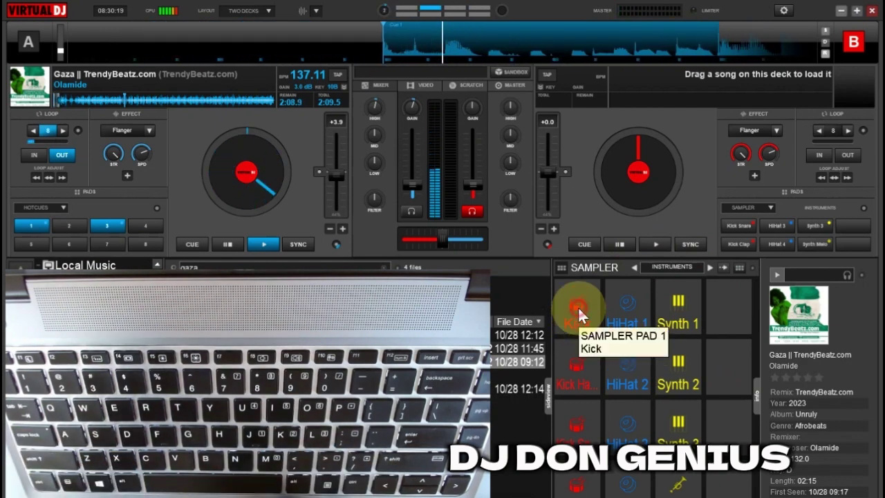
left_click(578, 311)
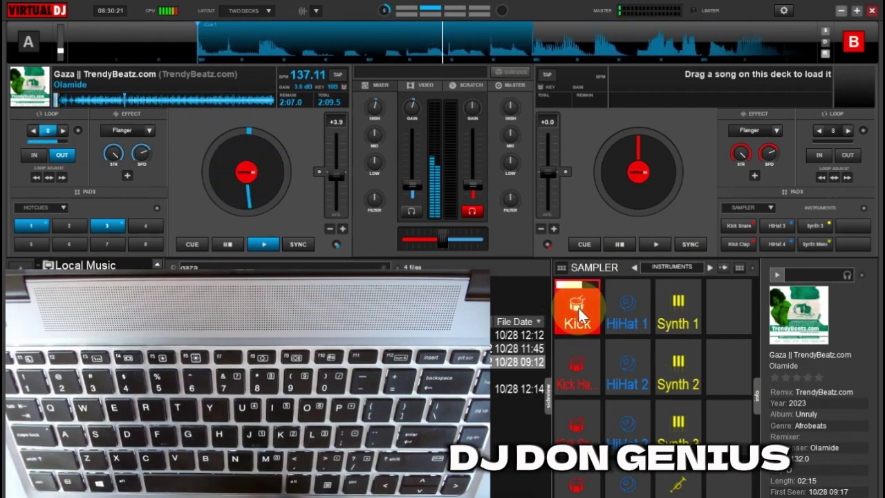
left_click(580, 312)
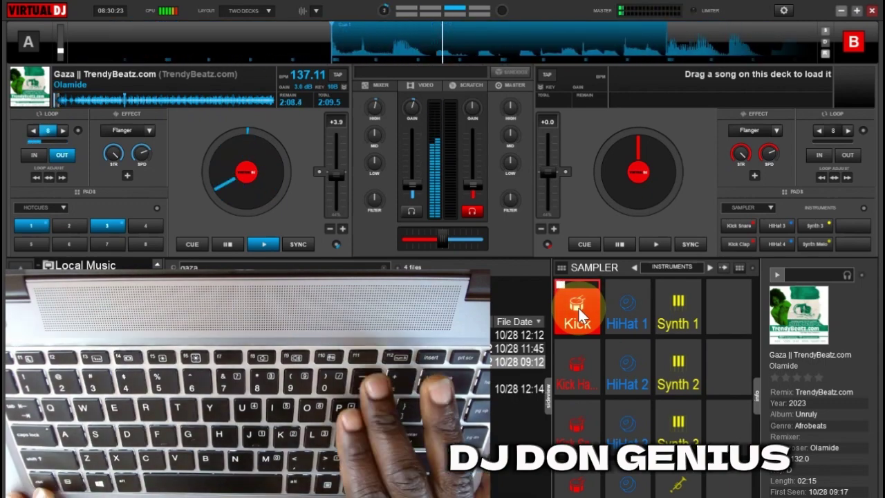
key("equal")
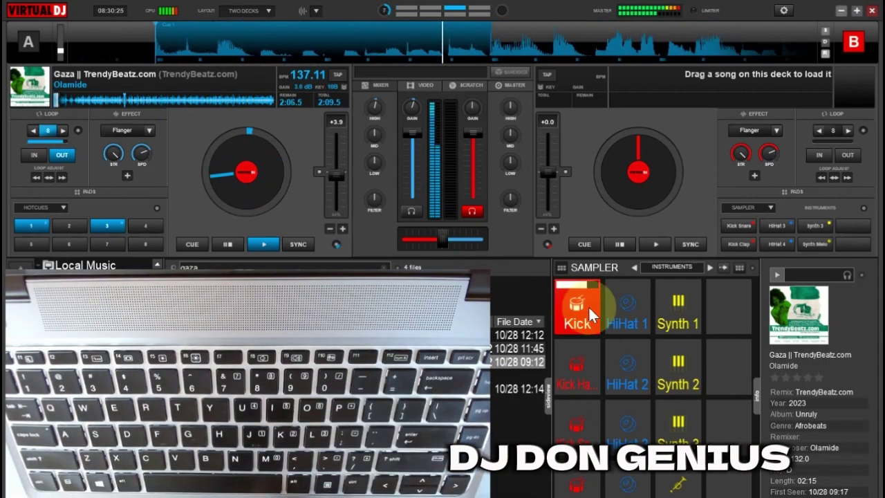
left_click(601, 305)
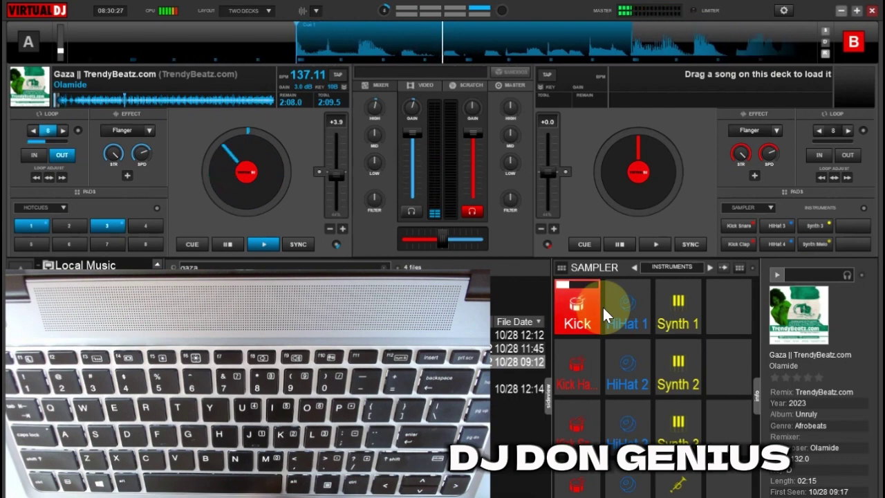
- Make deck A active, cut its volume in and out over the playing Kick loop, and return control to deck B
key("Tab")
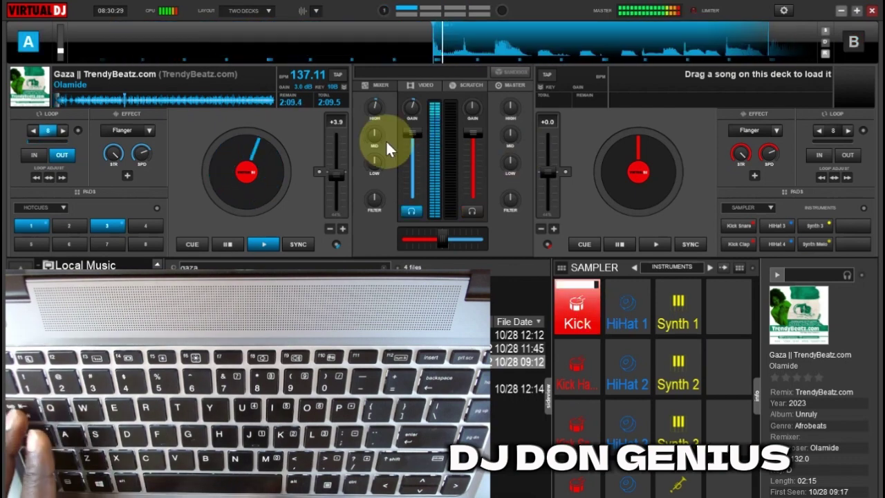
key("y")
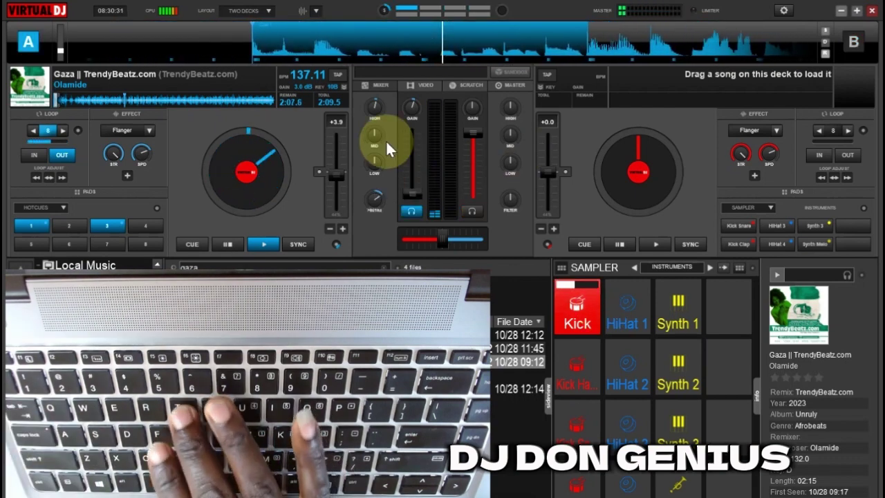
key("t")
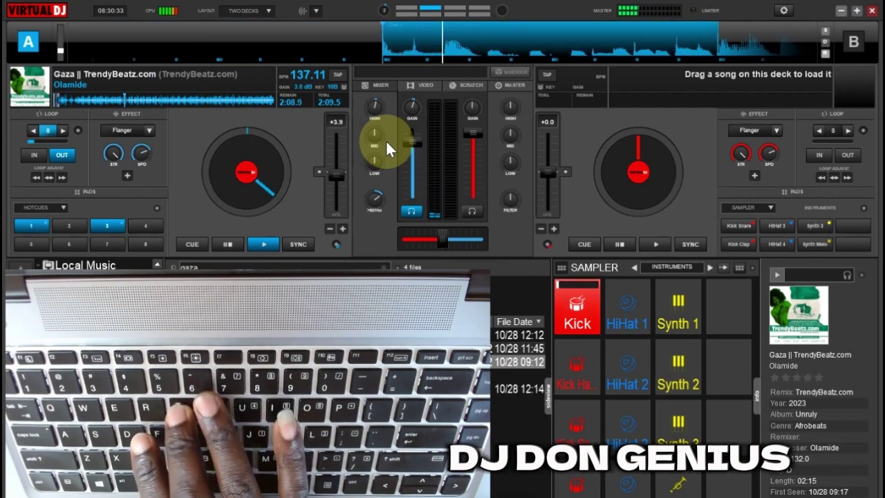
key("y")
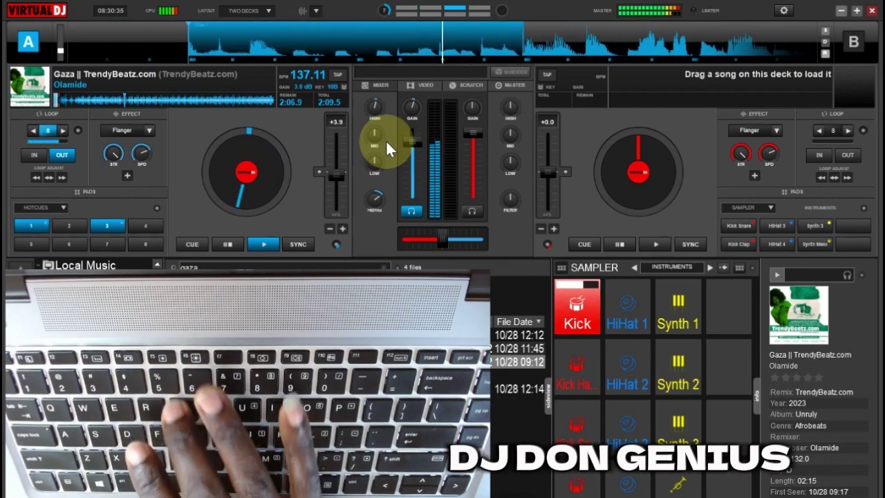
key("y")
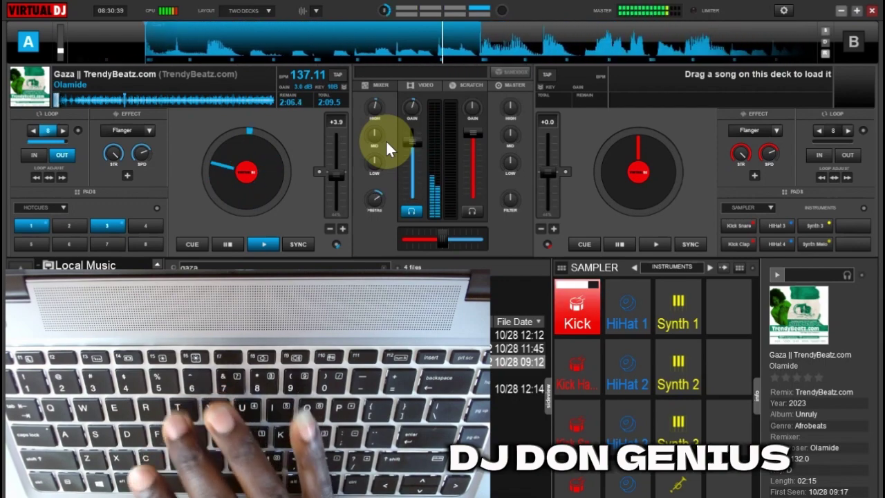
key("y")
key("Tab")
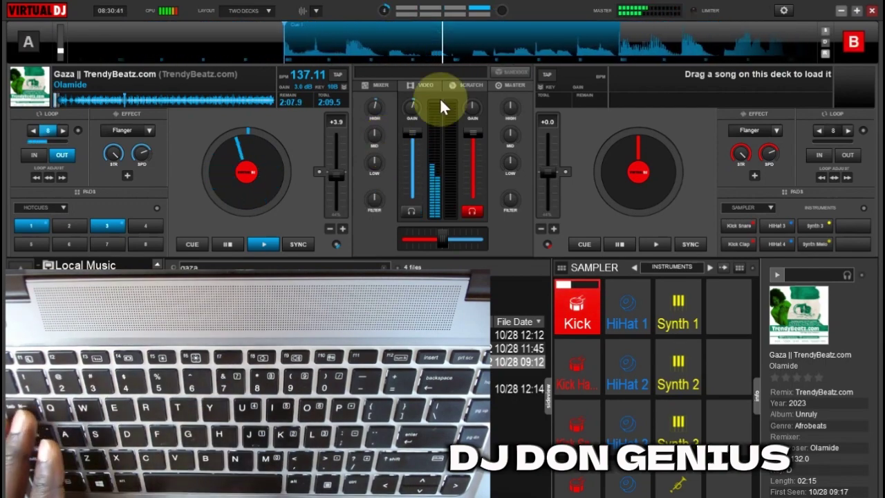
- Retrigger the Kick sample pad over deck A's looping track
left_click(584, 287)
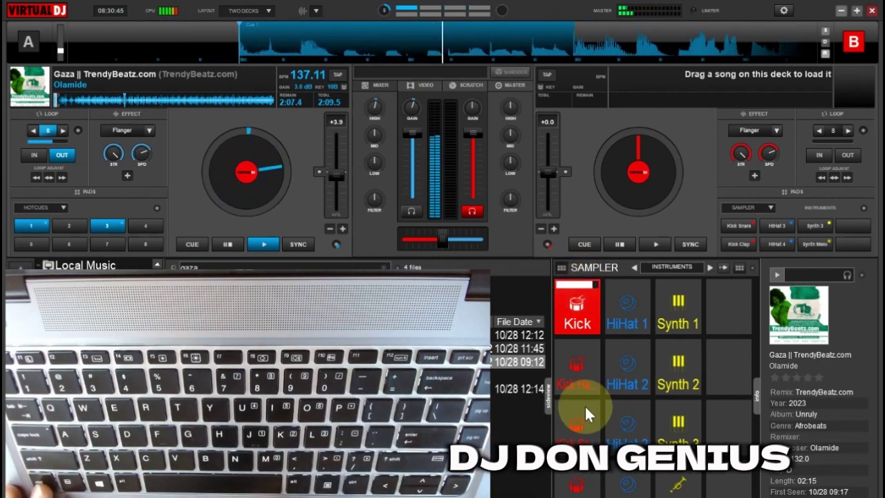
left_click(578, 312)
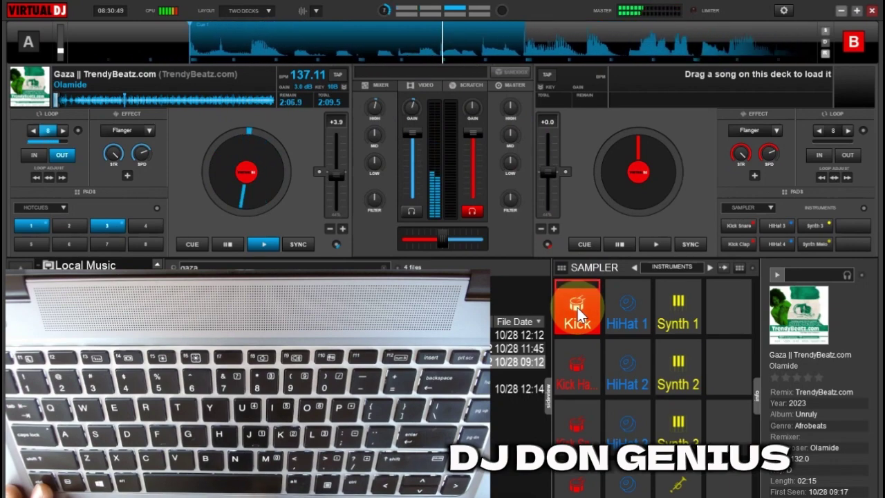
left_click(577, 307)
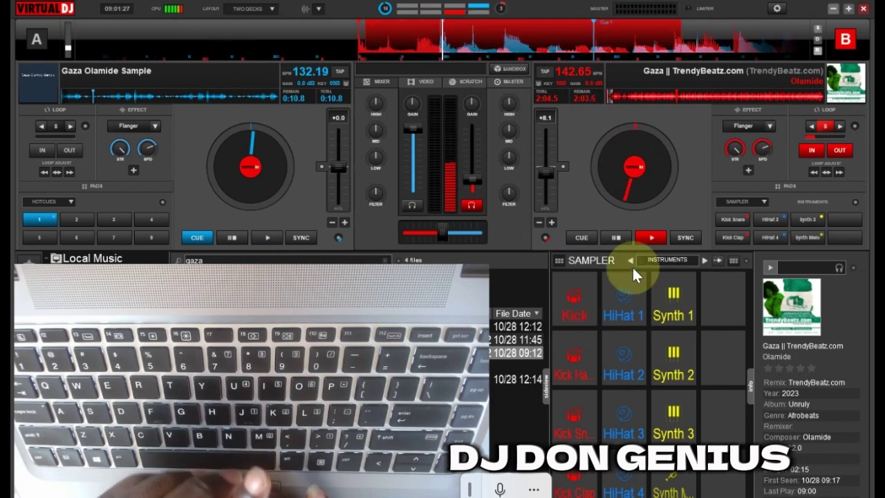
- Open the Instruments bank's Kick sample in the Sample Editor and save its settings
left_click(745, 262)
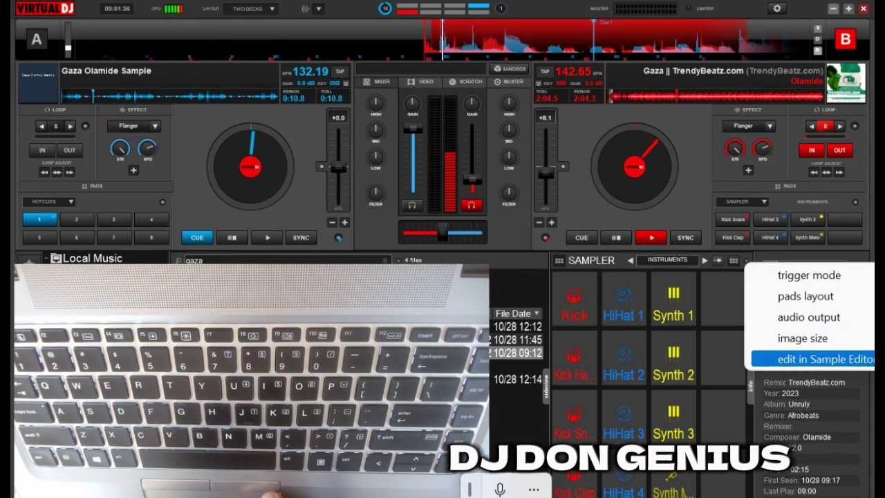
left_click(852, 365)
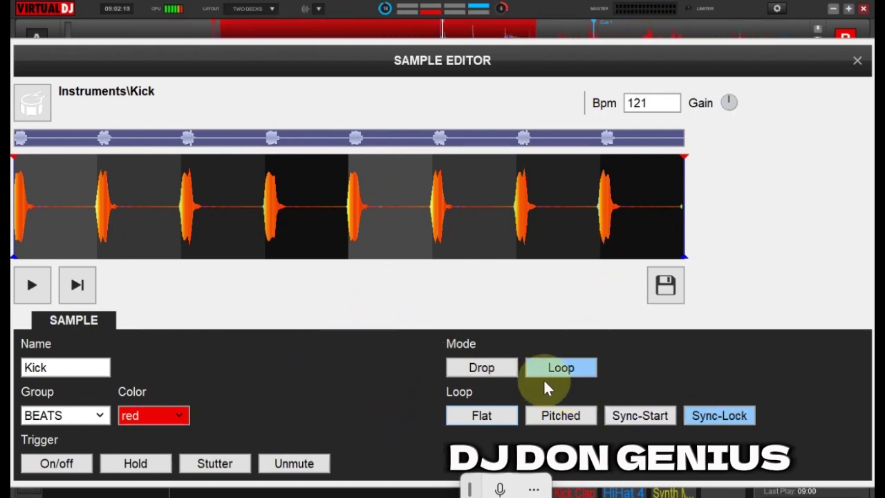
left_click(665, 285)
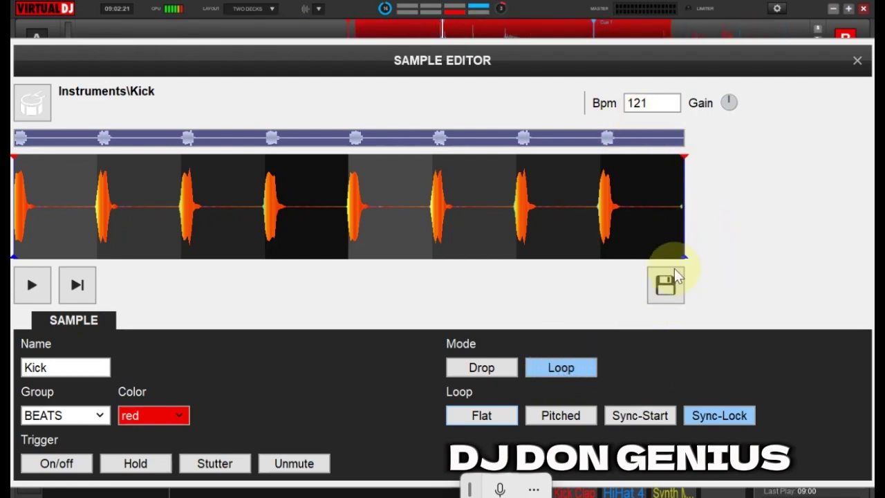
- Switch the Kick sample's mode to Drop and back to Loop, and close the Sample Editor
left_click(478, 368)
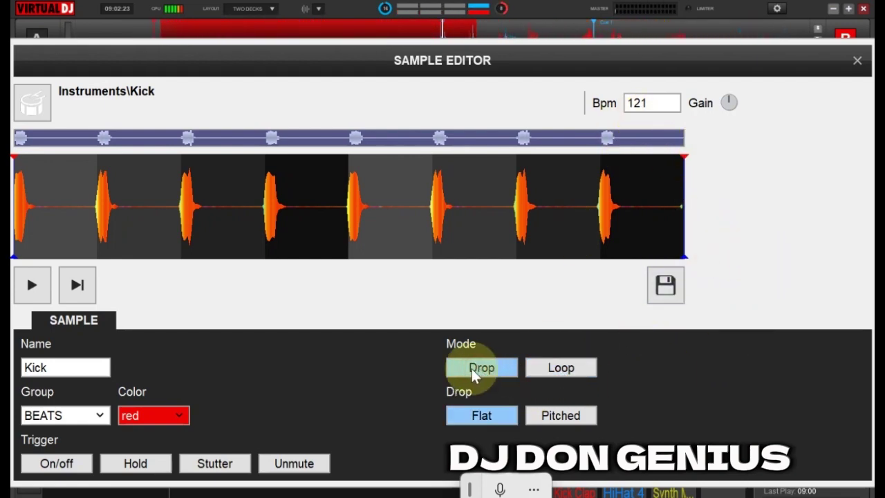
left_click(545, 373)
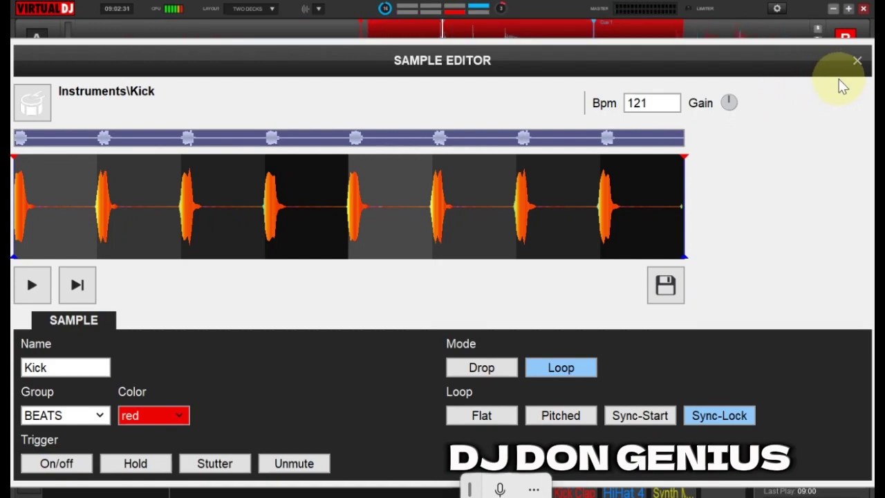
left_click(858, 60)
left_click(446, 313)
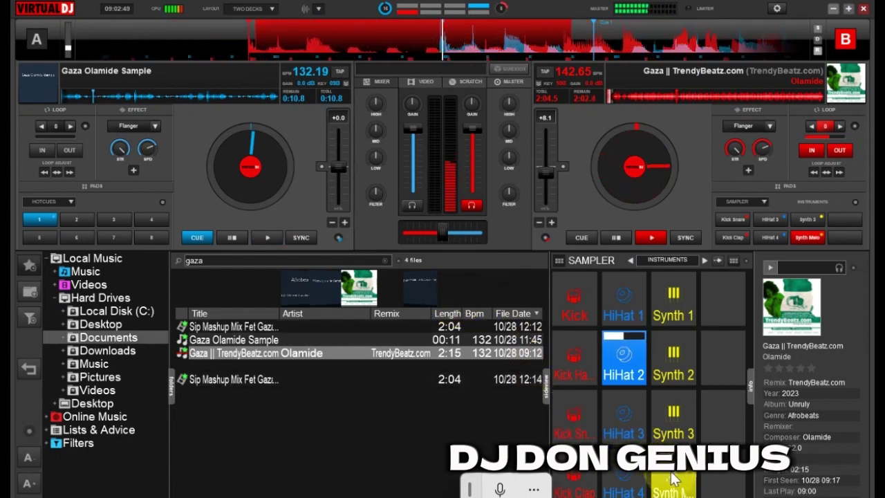
- Raise deck B's gain slightly and trigger the Synth Melo sample alongside the HiHat 2 loop
left_click_drag(475, 102, 486, 101)
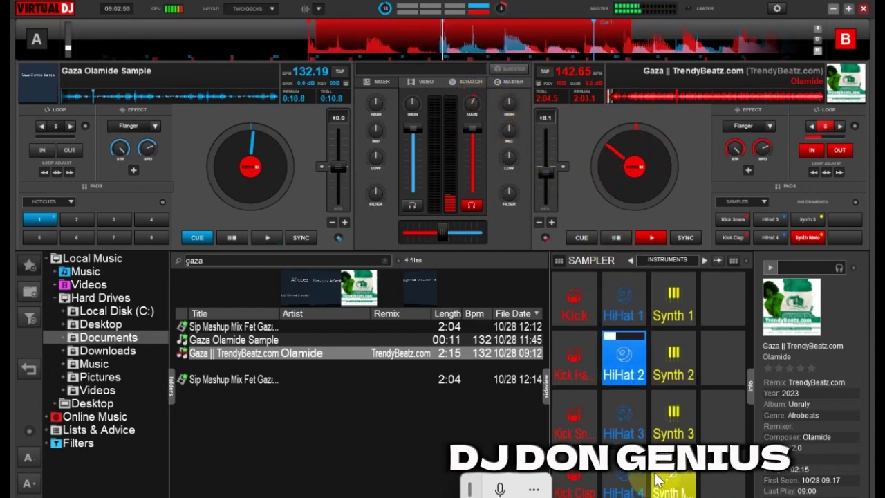
left_click(679, 482)
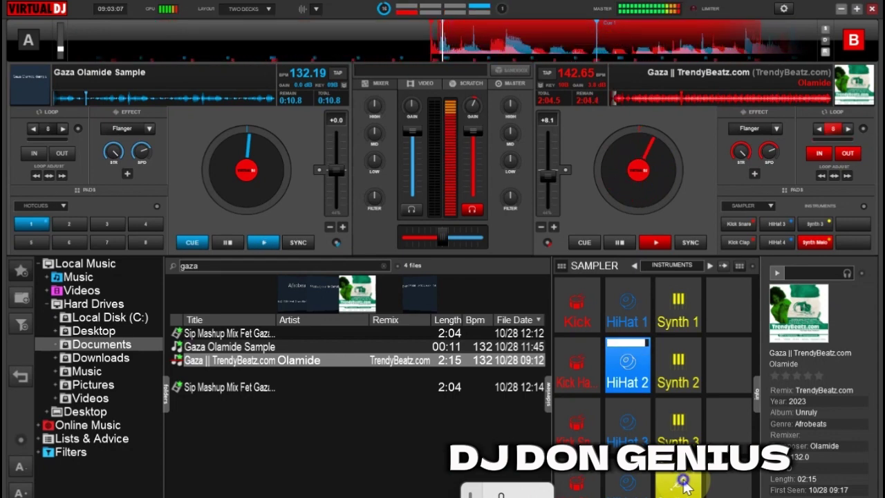
- Retrigger the Synth Melo sample repeatedly over deck B's looping track and the HiHat 2 loop
left_click(685, 487)
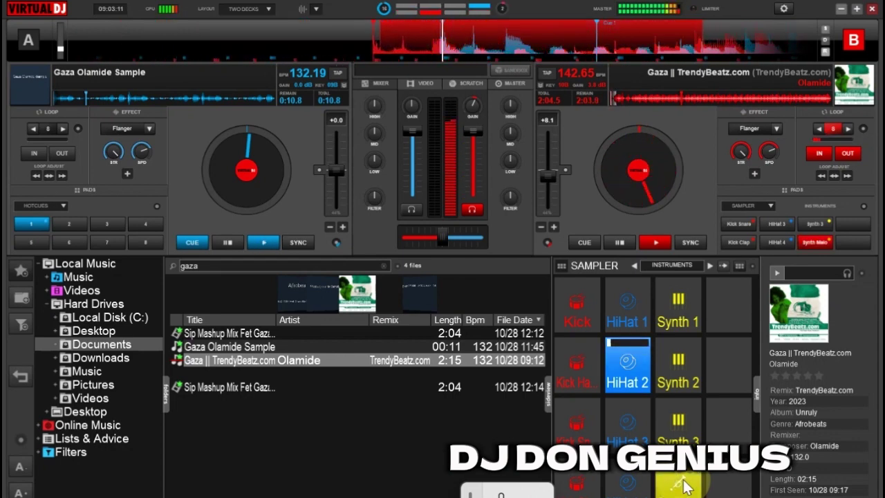
left_click(684, 486)
left_click(685, 488)
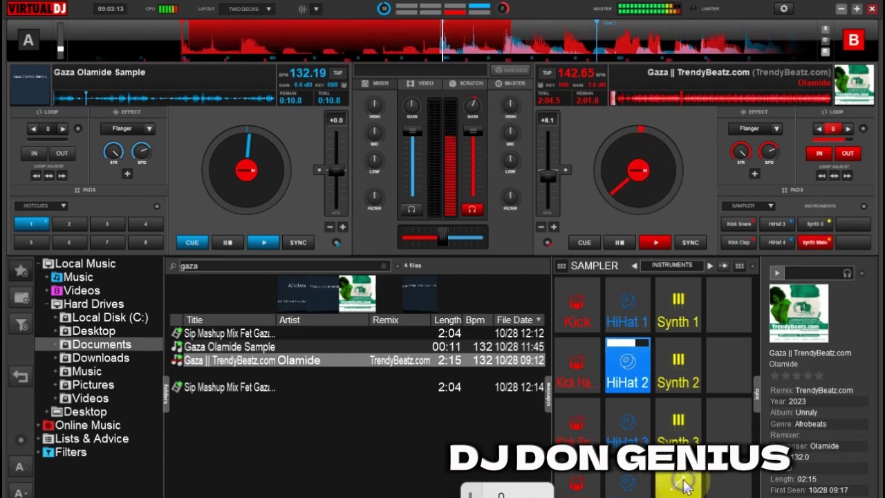
left_click(685, 487)
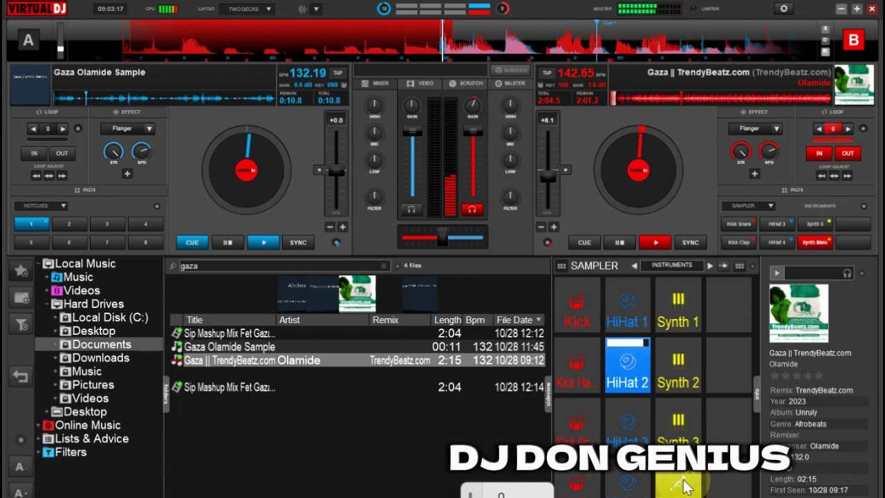
left_click(684, 487)
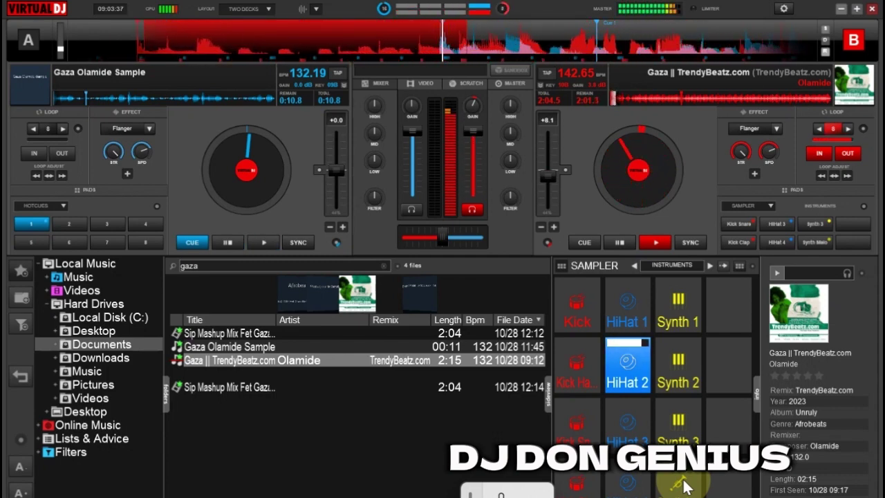
left_click(685, 488)
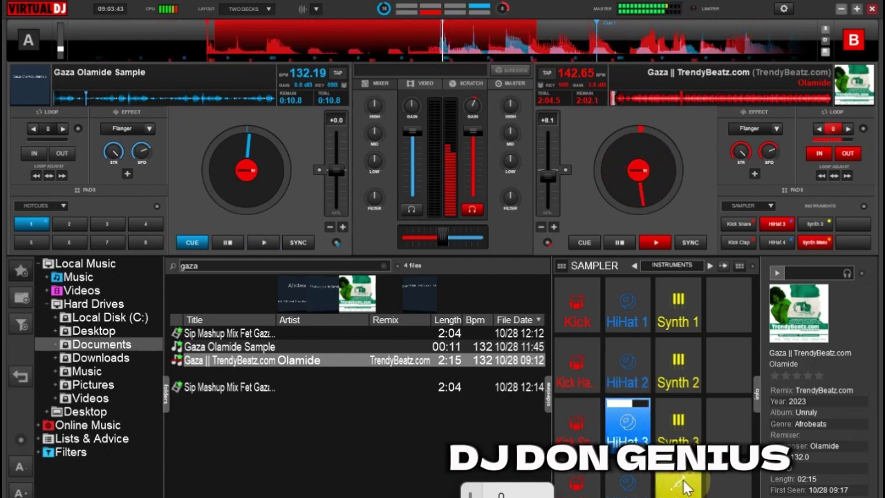
- Switch the playing hi-hat loop to HiHat 2 and retrigger the Synth Melo sample along with it
left_click(626, 363)
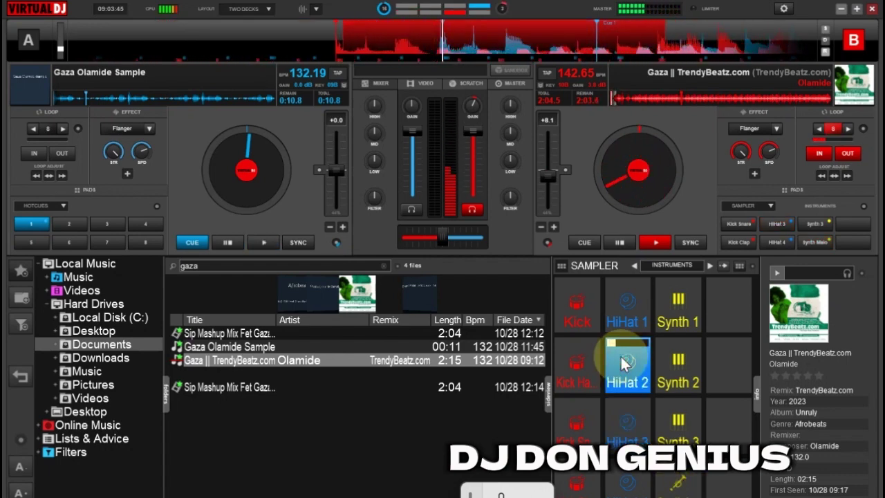
left_click(681, 485)
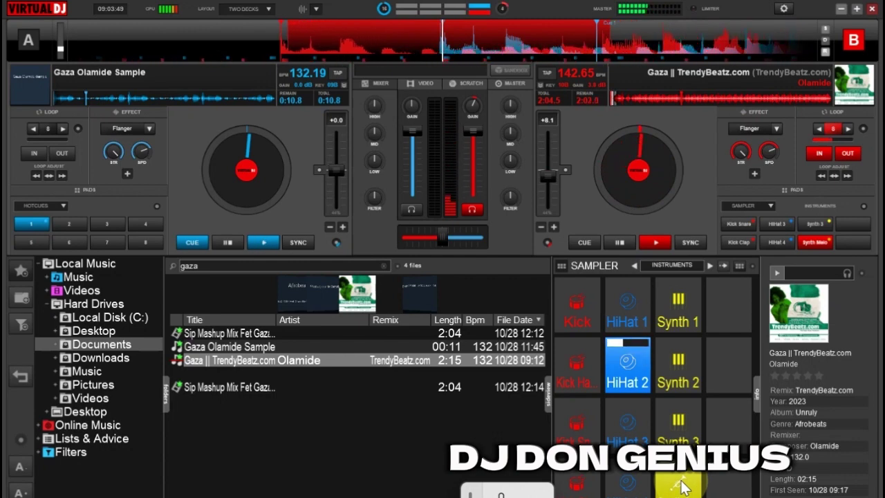
left_click(677, 487)
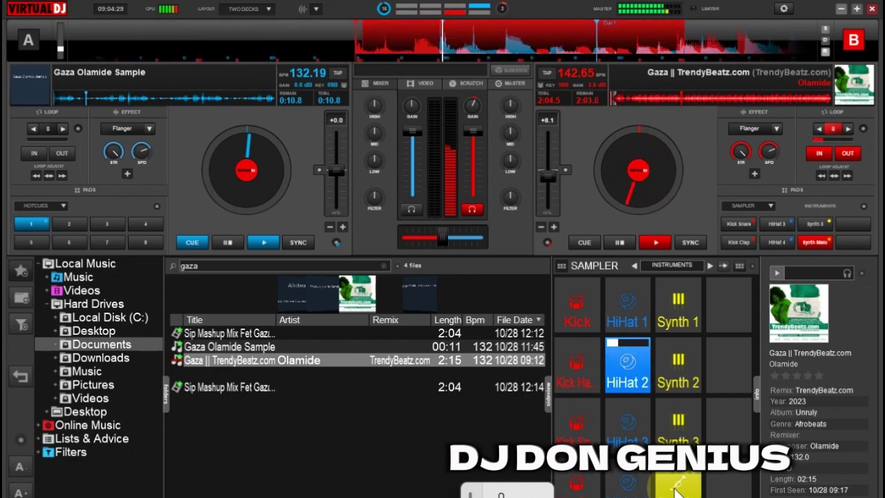
left_click(677, 490)
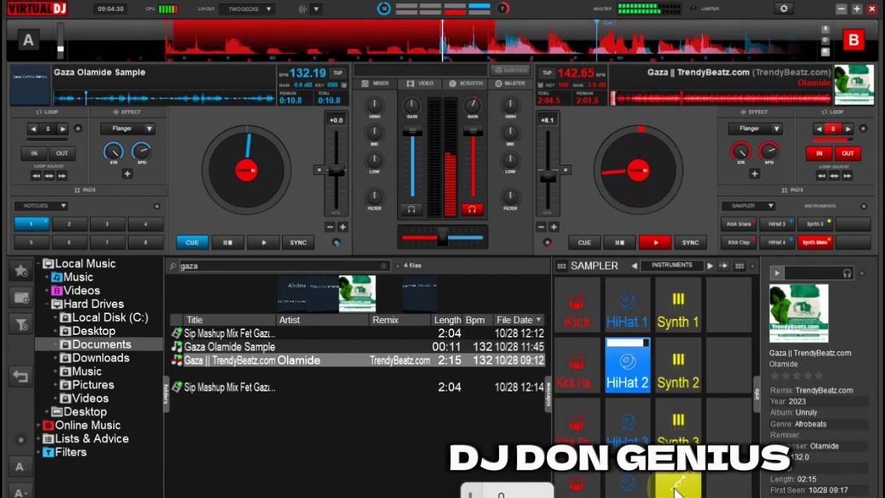
left_click(609, 380)
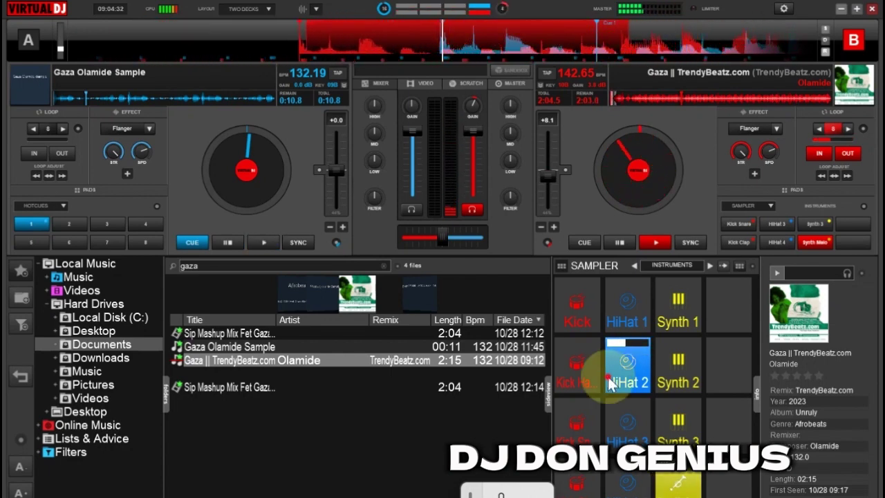
- Advance the sampler past the Drums kit Sample bank to the CONGA DRUMS bank and trigger its effect-5 sample
left_click(724, 236)
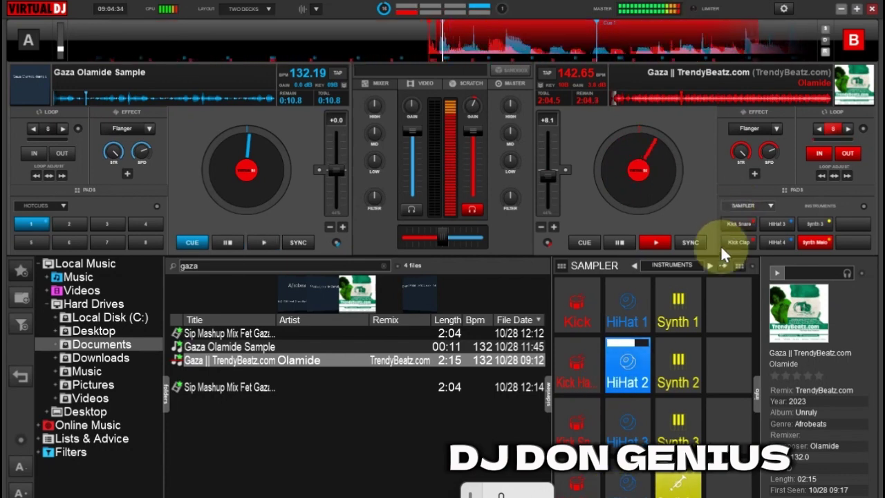
left_click(714, 265)
left_click(714, 265)
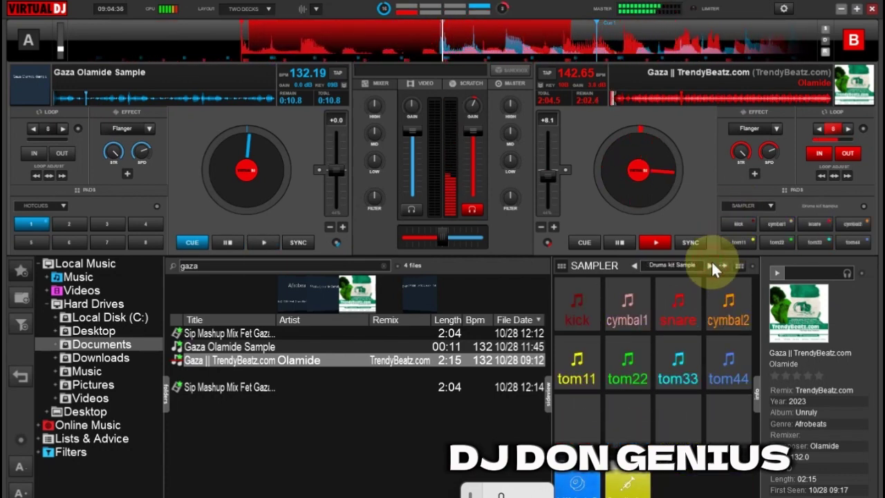
left_click(712, 263)
left_click(711, 263)
left_click(711, 263)
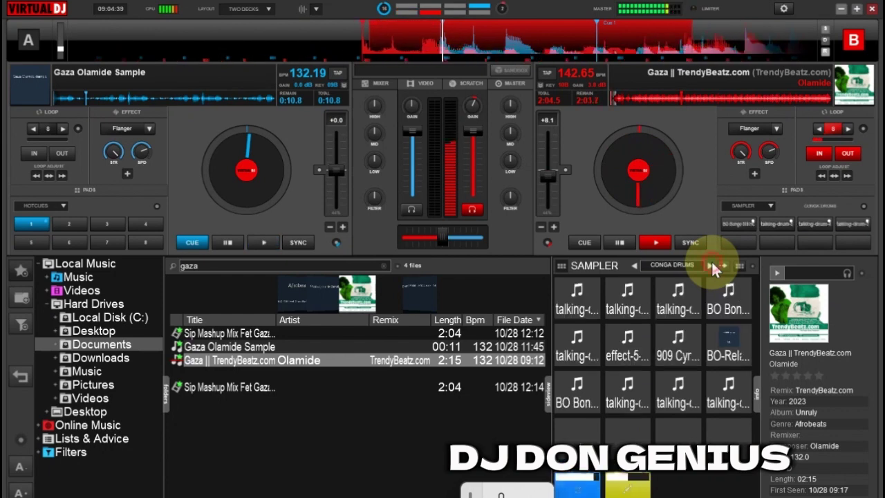
key("6")
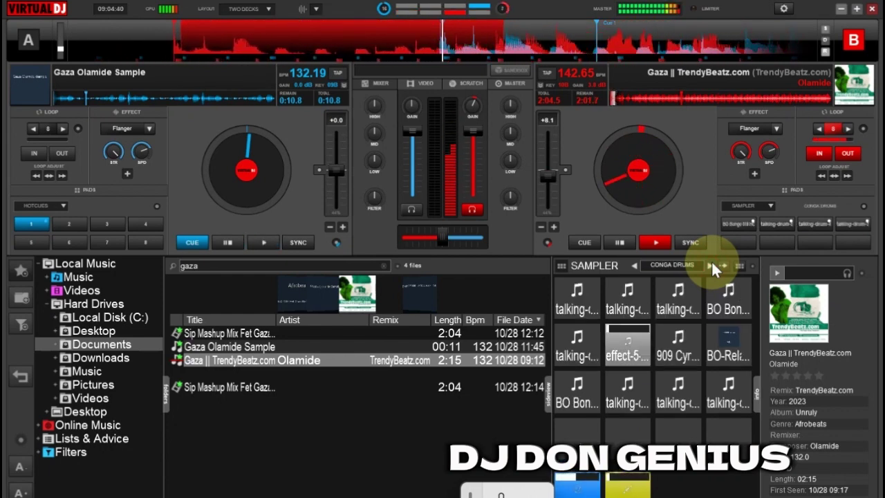